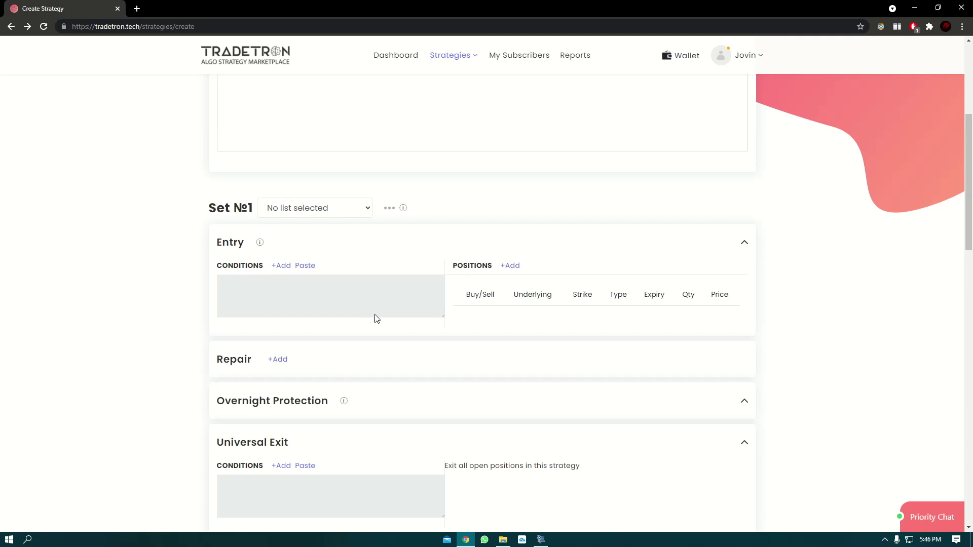
Step: Open a new strategy creation form
scroll(410, 297, "up", 4)
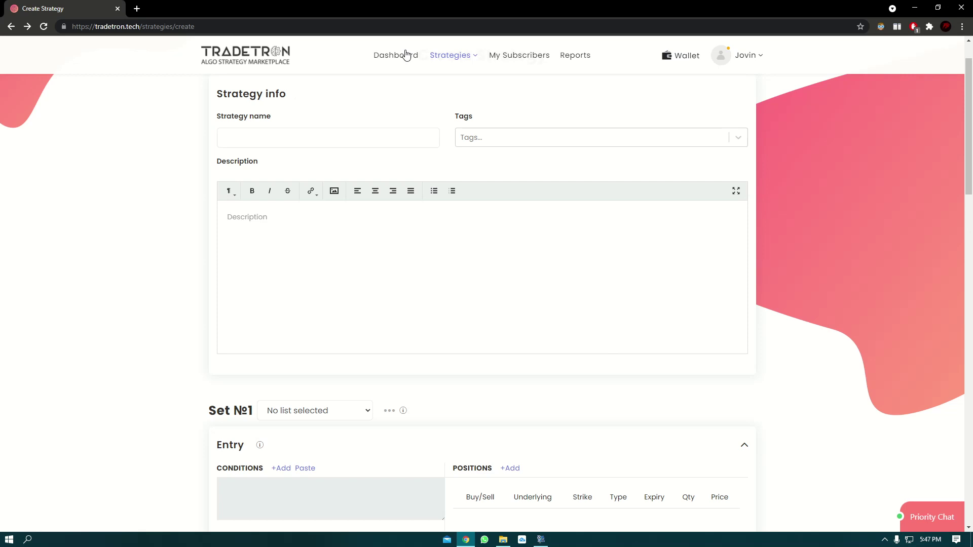
left_click(466, 57)
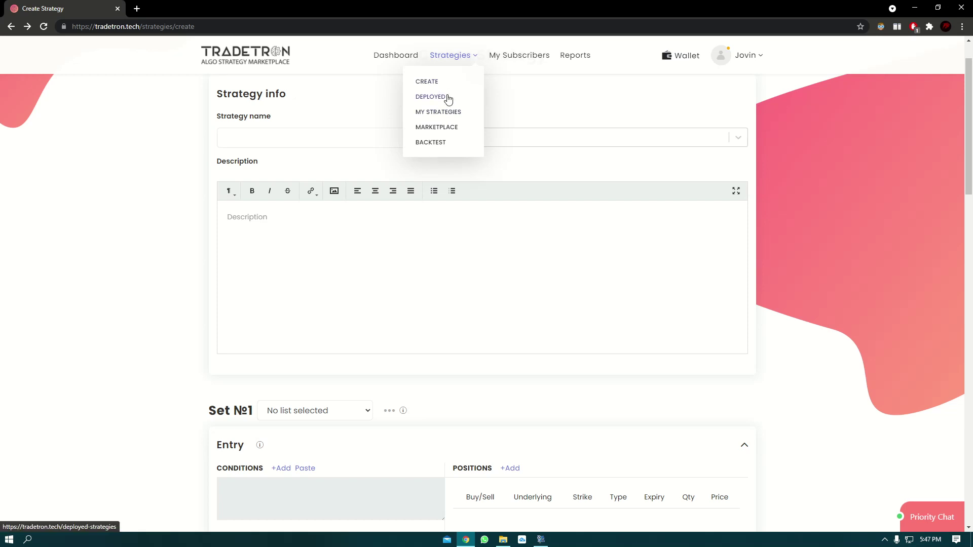
left_click(429, 82)
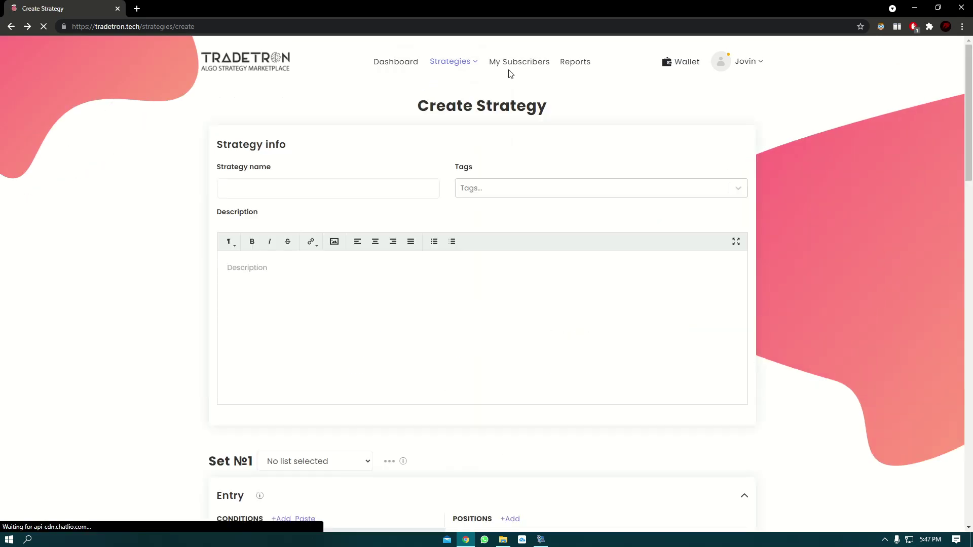
left_click_drag(391, 104, 662, 105)
left_click(615, 106)
scroll(610, 100, "down", 2)
scroll(611, 103, "up", 2)
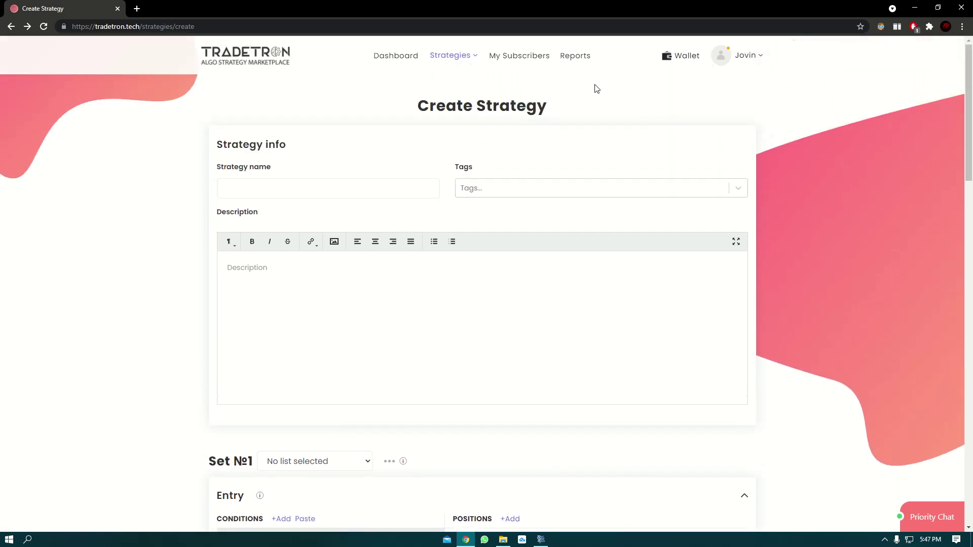
Step: Examine the strategy info fields: strategy name, the available tags and the description editor
left_click_drag(284, 168, 231, 170)
left_click(261, 184)
left_click(253, 191)
left_click(488, 188)
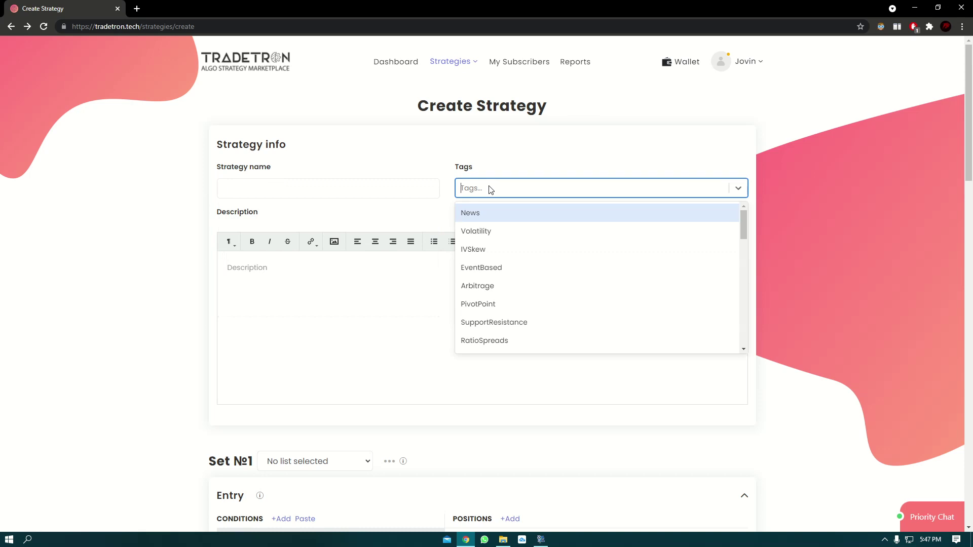
scroll(506, 238, "down", 1)
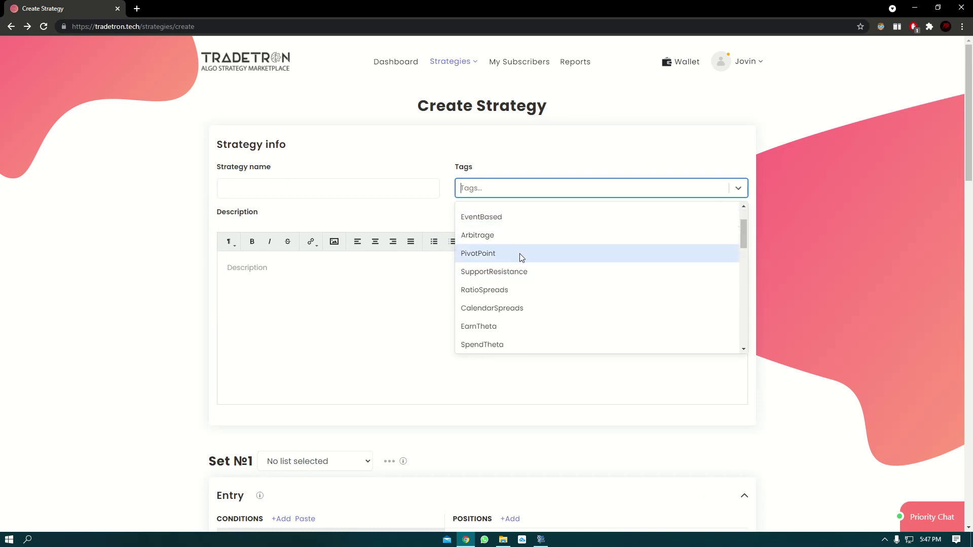
scroll(505, 325, "down", 1)
scroll(505, 325, "down", 1)
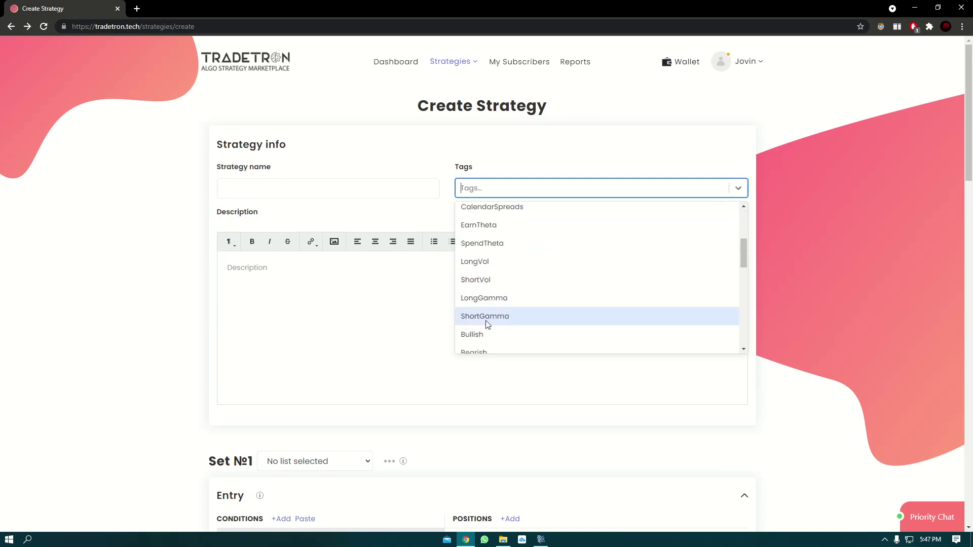
left_click(425, 154)
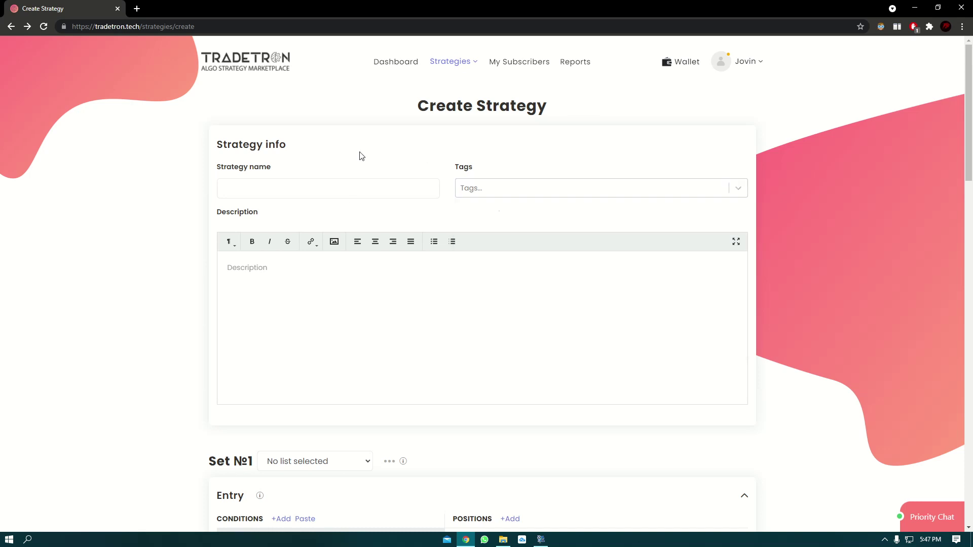
scroll(325, 203, "down", 1)
left_click(291, 240)
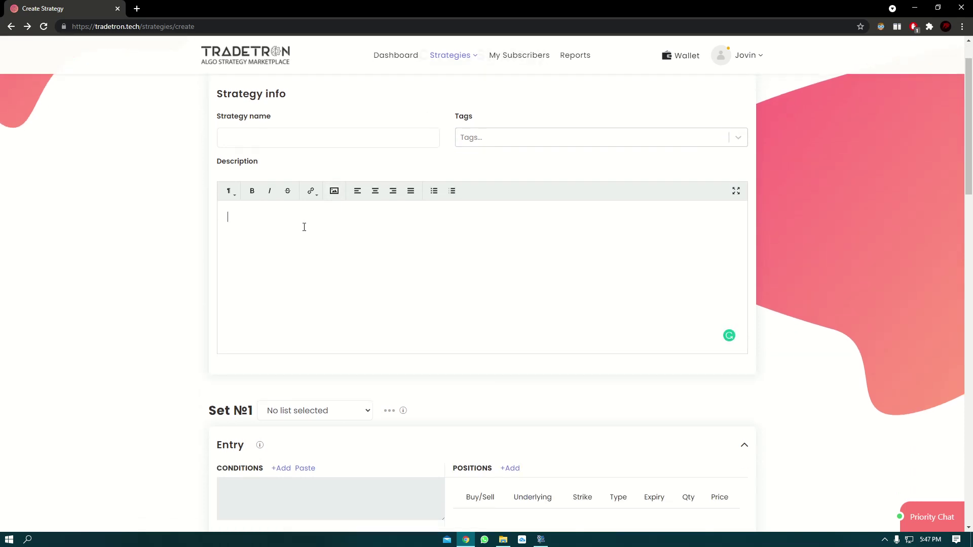
Step: Examine Set 1 of the strategy, including its Entry section and the Universal Exit section
scroll(314, 227, "down", 3)
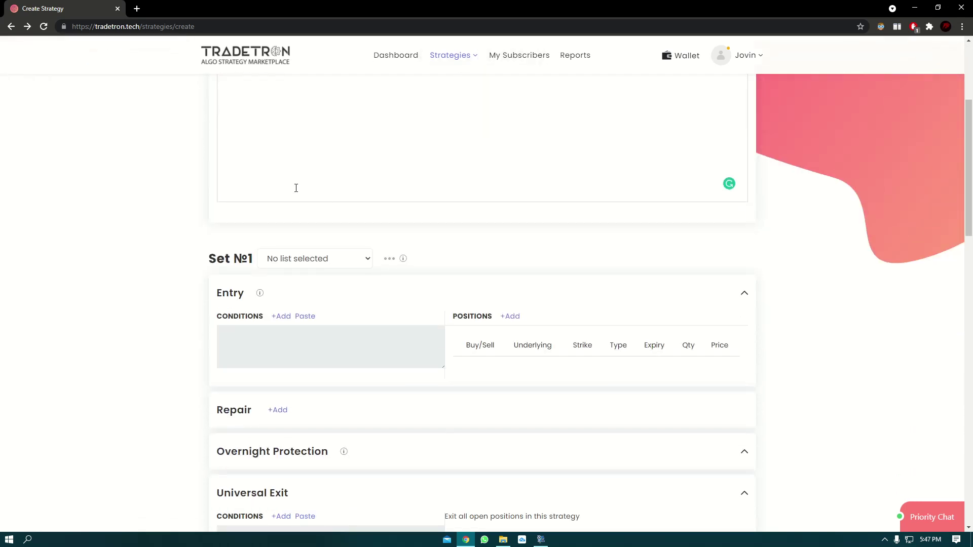
scroll(296, 188, "down", 1)
left_click_drag(253, 208, 209, 212)
left_click(252, 186)
left_click(246, 200)
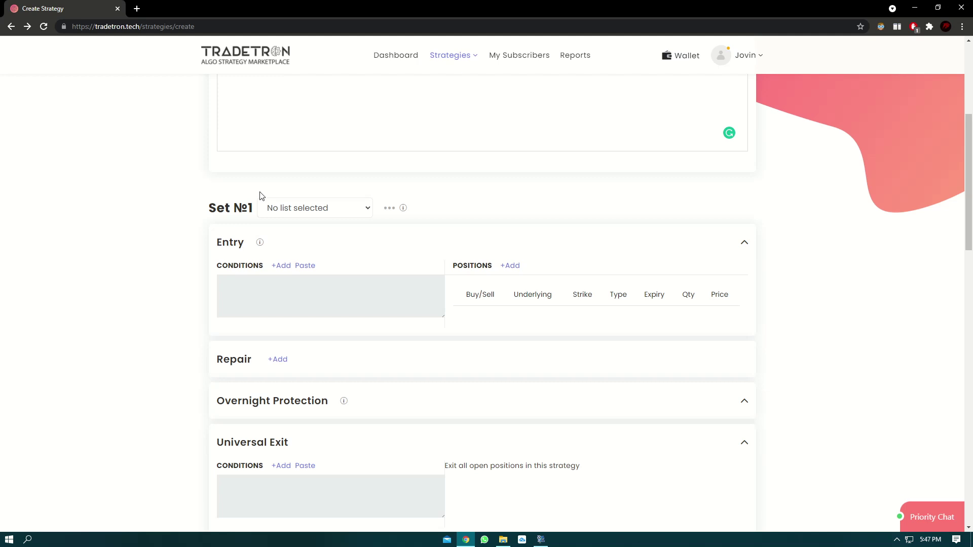
left_click_drag(251, 209, 210, 213)
left_click_drag(248, 243, 220, 242)
double_click(220, 242)
left_click_drag(252, 203, 214, 206)
left_click(250, 202)
scroll(232, 211, "down", 2)
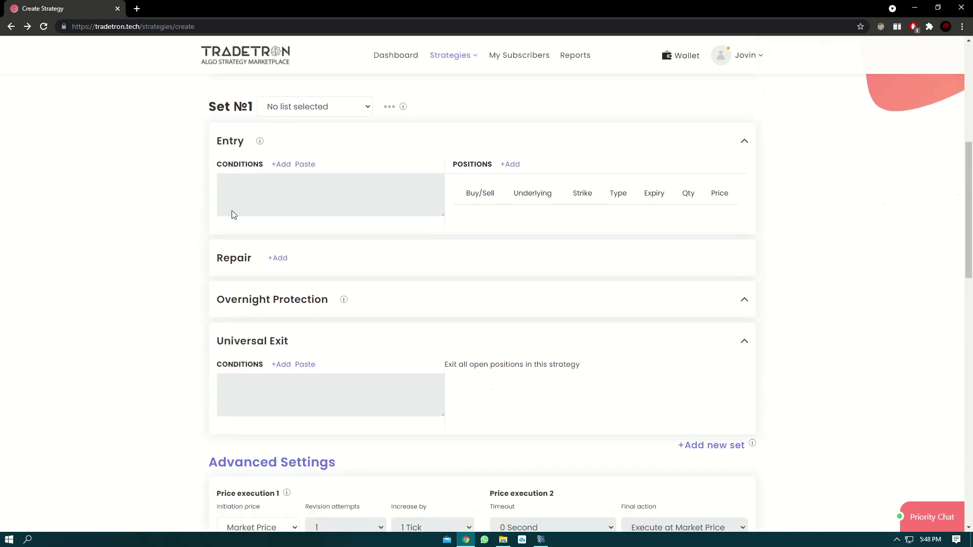
left_click_drag(297, 340, 207, 342)
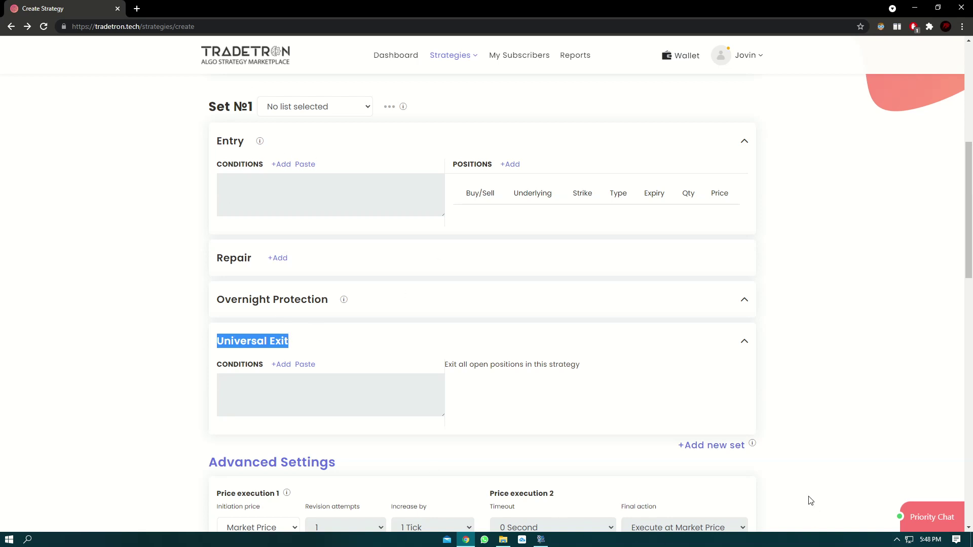
Step: Add a second set to the strategy and look at the Exit section of Set 1
left_click(713, 446)
scroll(478, 342, "down", 2)
left_click_drag(241, 195, 206, 199)
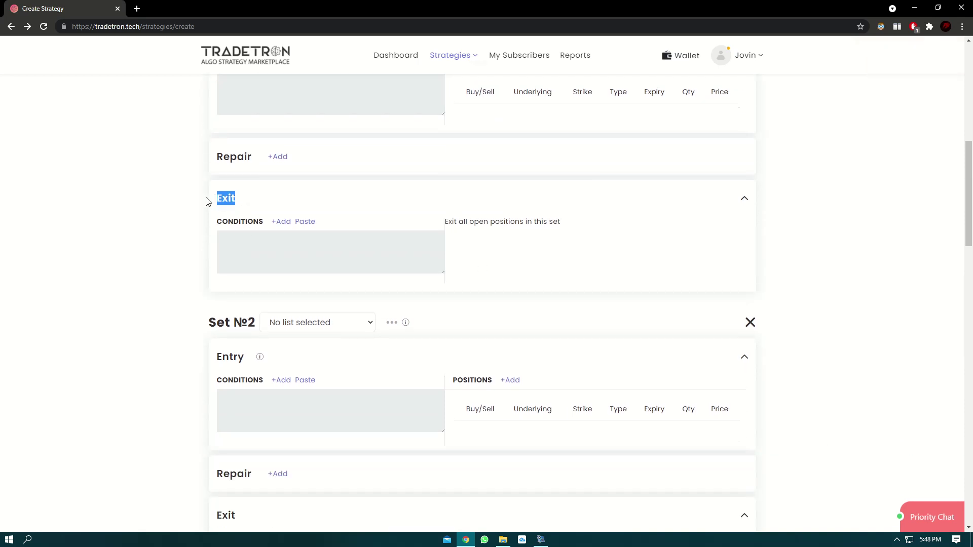
Step: Review the Entry and Exit sections of both sets, from Set 1 down to Set 2
scroll(316, 225, "up", 2)
left_click_drag(246, 141, 219, 140)
left_click_drag(247, 304, 205, 308)
scroll(240, 330, "down", 3)
scroll(250, 276, "down", 4)
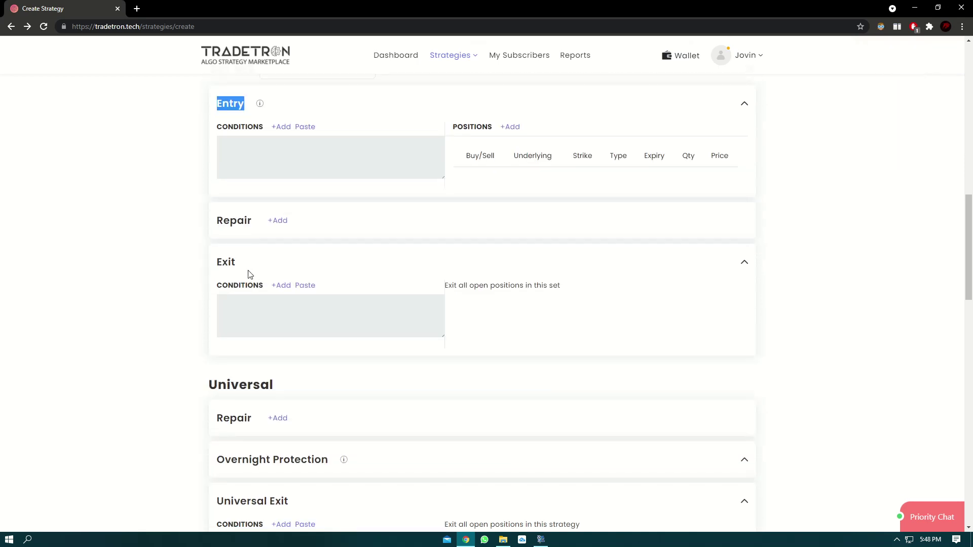
left_click_drag(242, 258, 213, 271)
scroll(406, 306, "up", 5)
scroll(398, 318, "up", 3)
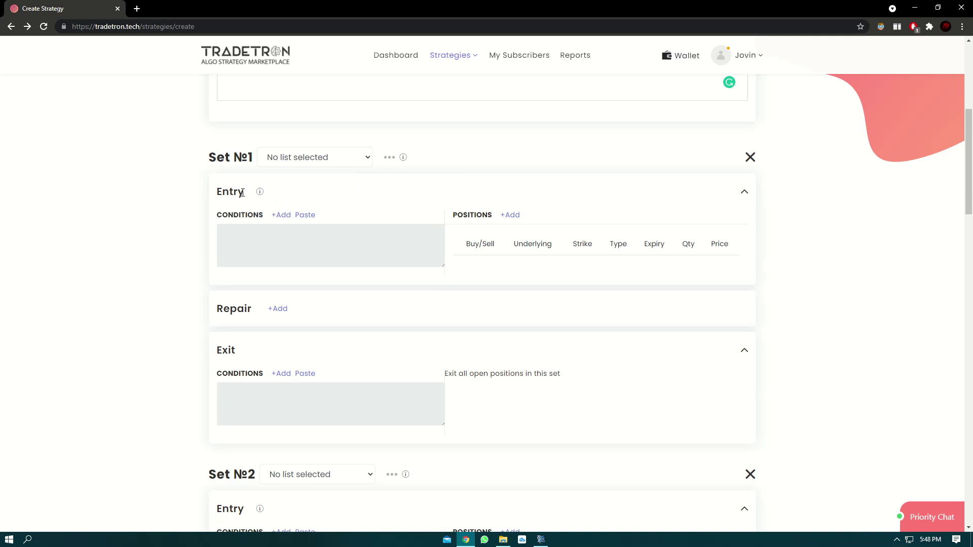
Step: Compare the Set 1 and Set 2 blocks, checking the separate Entry and Exit sections of Set 2
left_click(256, 160)
left_click(249, 158)
scroll(333, 196, "down", 4)
scroll(303, 270, "down", 1)
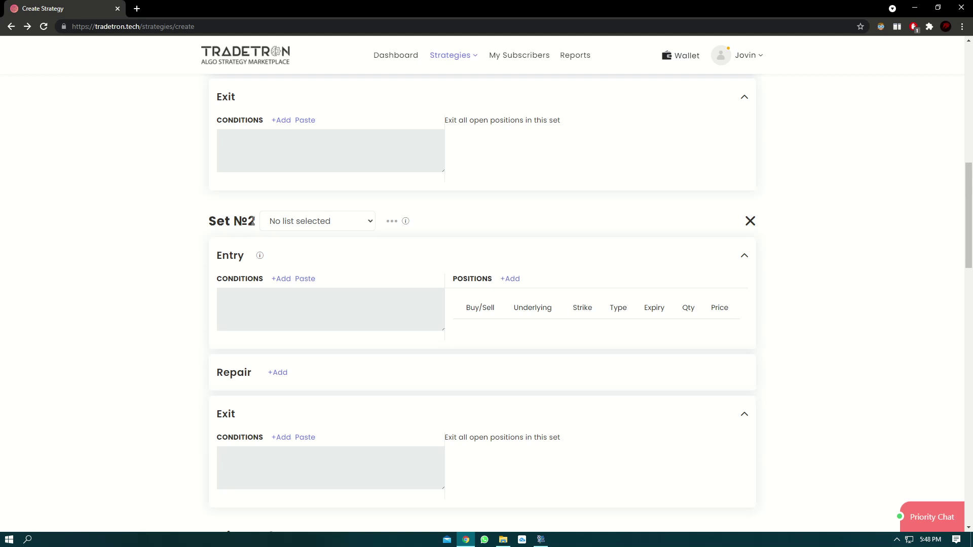
left_click_drag(255, 222, 234, 222)
left_click_drag(247, 256, 217, 255)
scroll(285, 253, "down", 2)
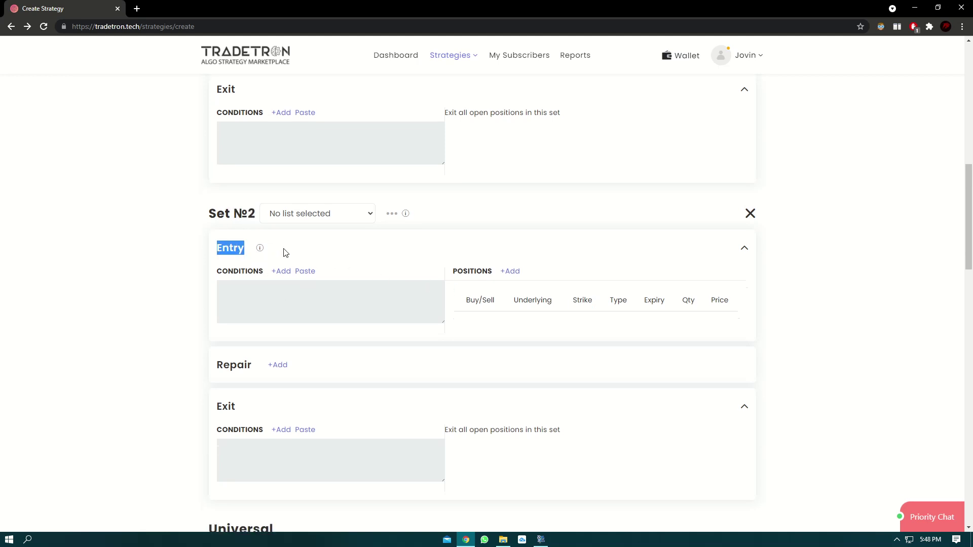
double_click(228, 314)
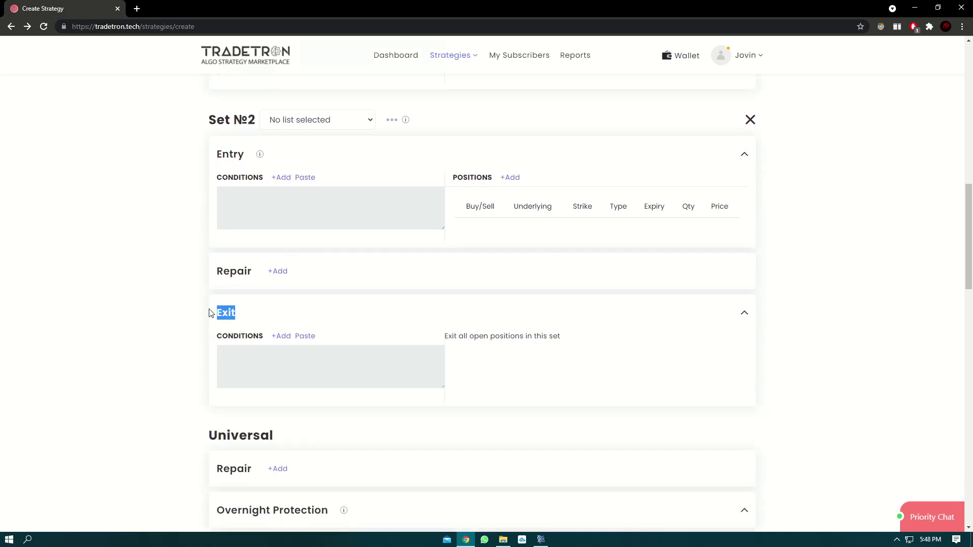
left_click(261, 319)
double_click(251, 119)
scroll(419, 300, "up", 4)
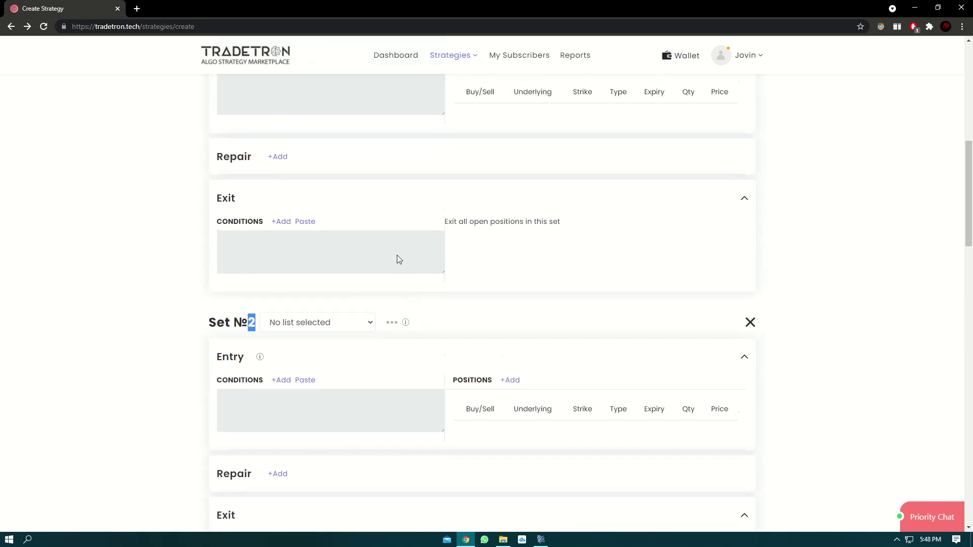
Step: Inspect the Conditions and Positions parts of Set 1's Entry section
scroll(395, 266, "up", 4)
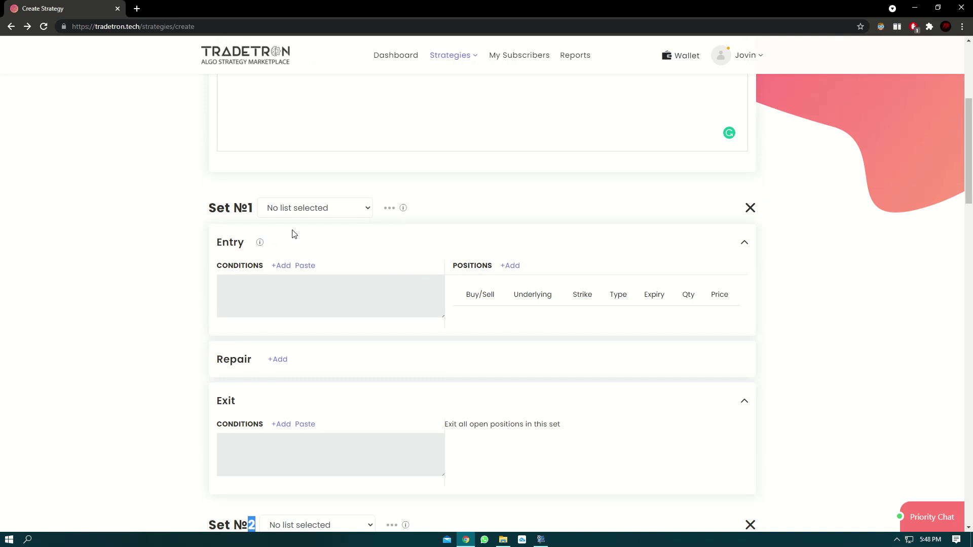
left_click_drag(245, 247, 209, 241)
left_click(330, 245)
left_click_drag(263, 267, 219, 274)
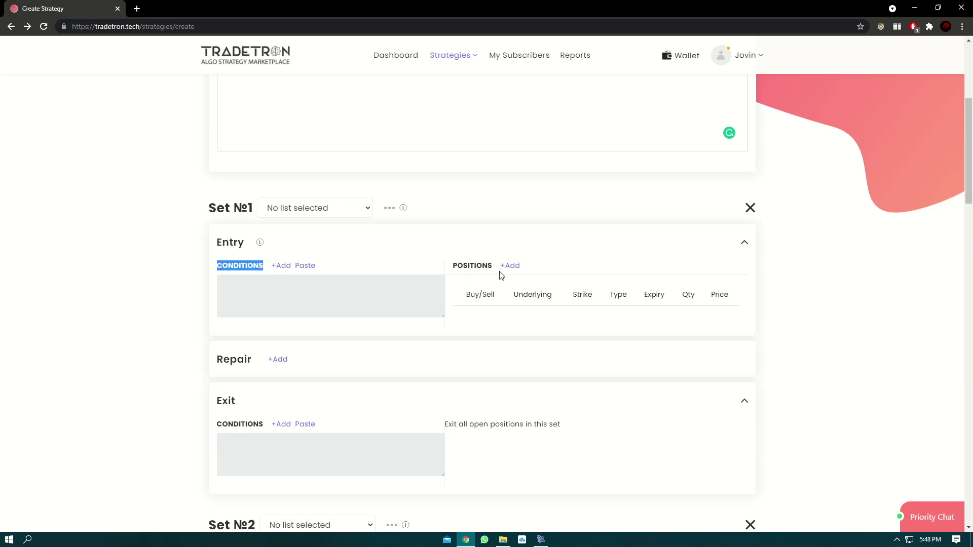
left_click_drag(493, 267, 456, 265)
left_click(479, 249)
Step: View the condition builder for Set 1's entry conditions and close it without adding a condition
left_click(279, 266)
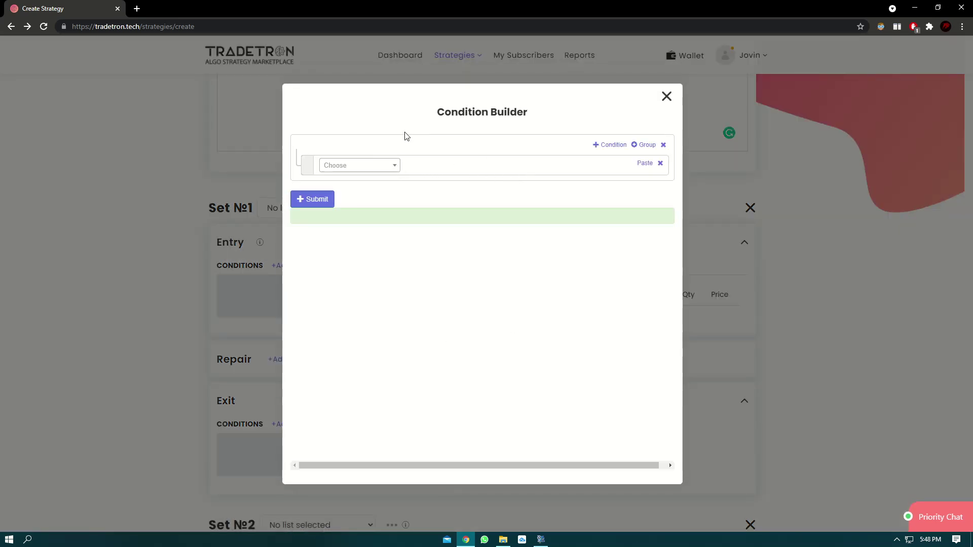
mouse_move(533, 113)
left_mouse_down()
mouse_move(439, 111)
mouse_move(543, 113)
left_mouse_up()
double_click(436, 114)
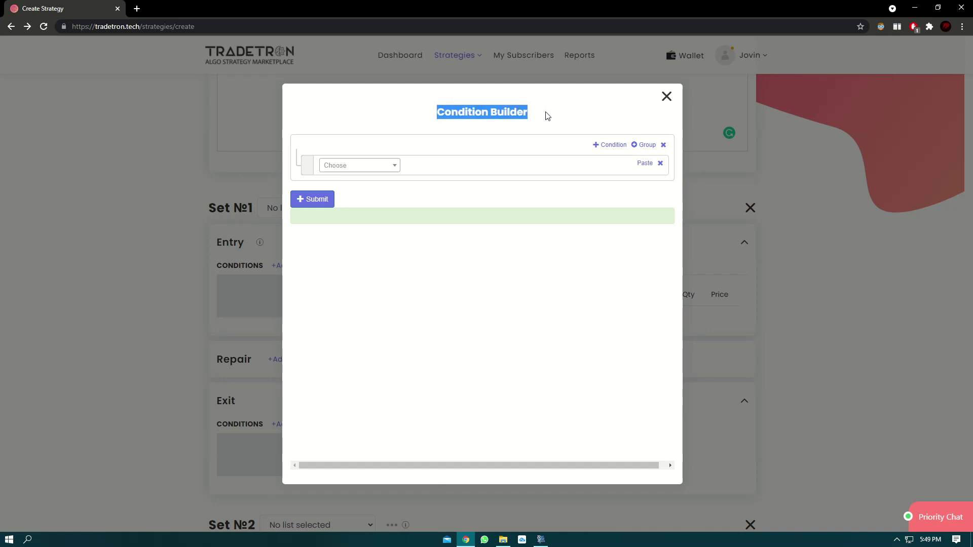
left_click(547, 116)
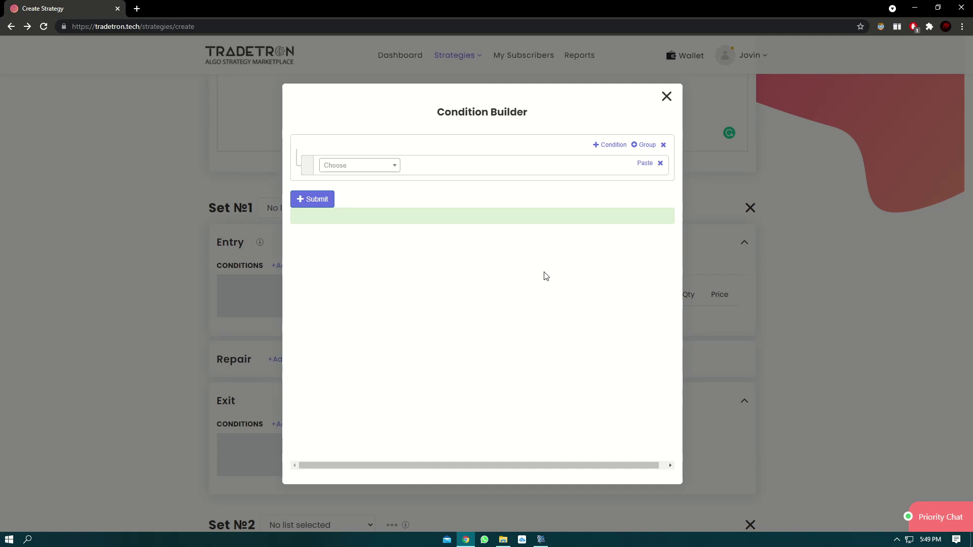
left_click(666, 96)
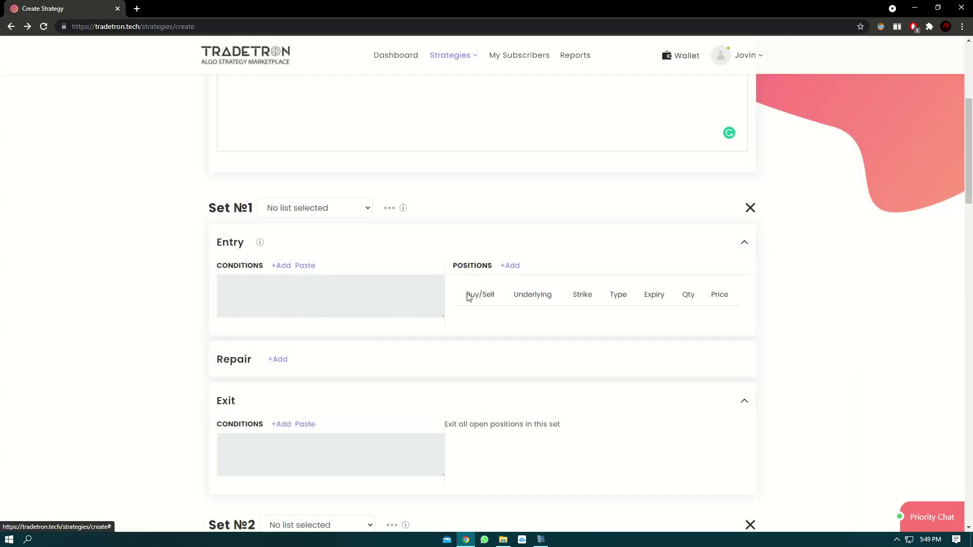
Step: View the position builder for Set 1's entry positions and close it without adding a position
left_click(511, 266)
left_click_drag(549, 151, 446, 151)
left_click(443, 176)
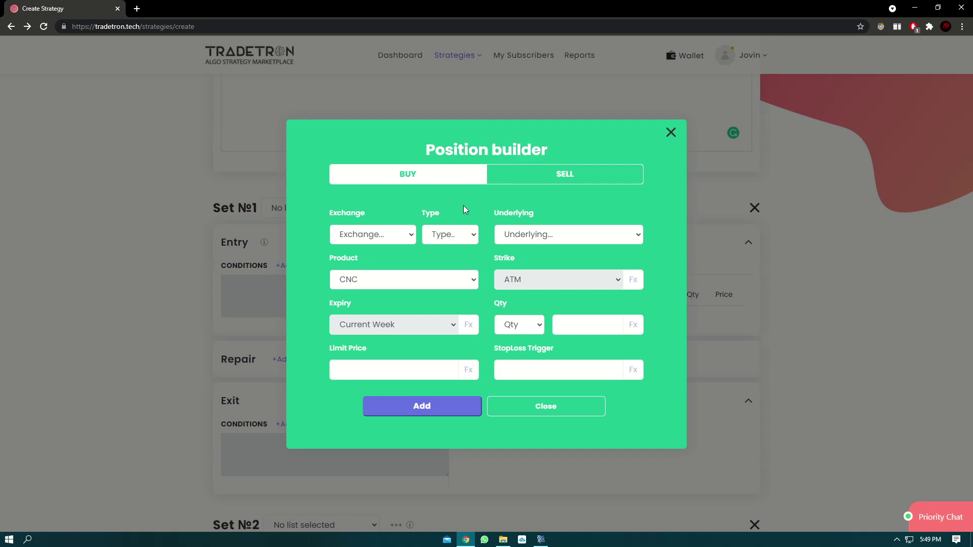
left_click(671, 131)
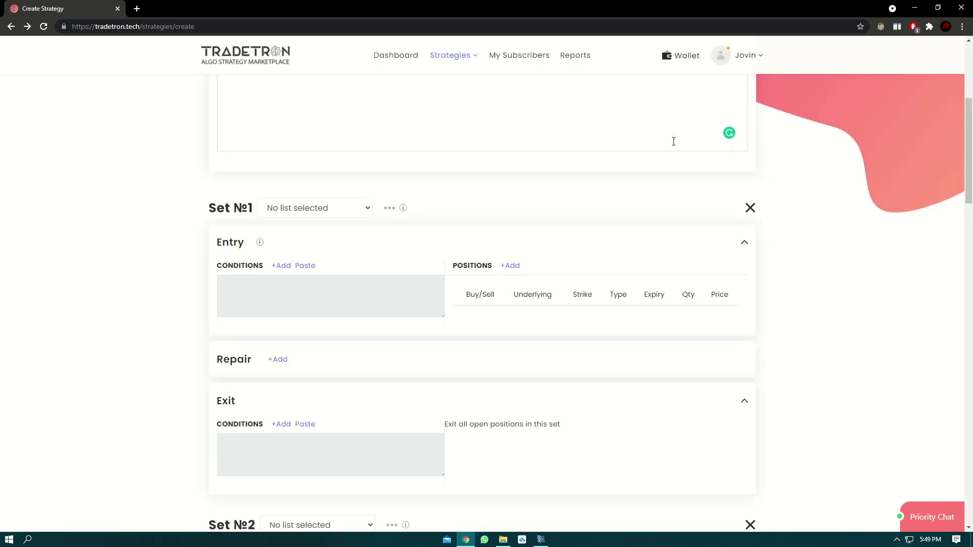
Step: Review Set 1's entry conditions and the columns of its positions table, from Buy/Sell to Price
left_click_drag(245, 243, 216, 243)
left_click_drag(492, 266, 452, 266)
left_click(338, 269)
double_click(252, 267)
left_click_drag(480, 295, 737, 290)
left_click(737, 291)
scroll(737, 290, "down", 2)
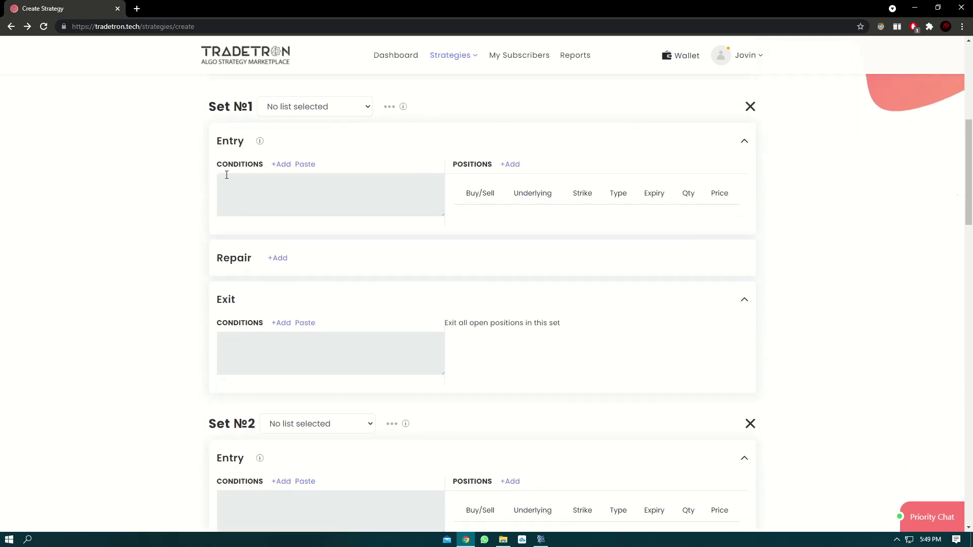
Step: Compare the Exit section of Set 1 with the positions table of its Entry section
double_click(223, 300)
left_click_drag(252, 299, 223, 299)
left_click(240, 300)
left_click_drag(249, 142, 215, 141)
left_click_drag(470, 194, 540, 193)
left_click(540, 193)
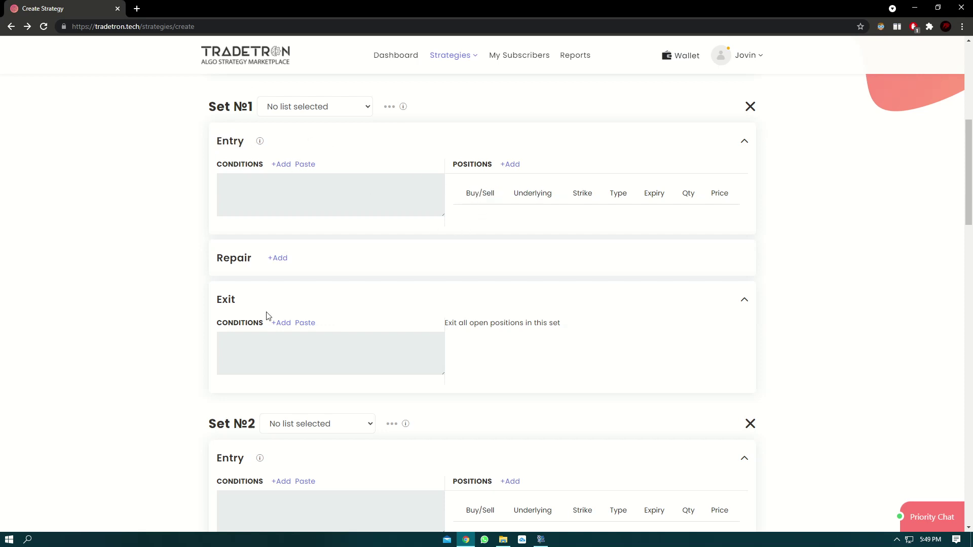
left_click_drag(236, 303, 214, 303)
left_click(244, 297)
left_click_drag(497, 193, 465, 193)
scroll(459, 180, "down", 1)
scroll(459, 178, "down", 2)
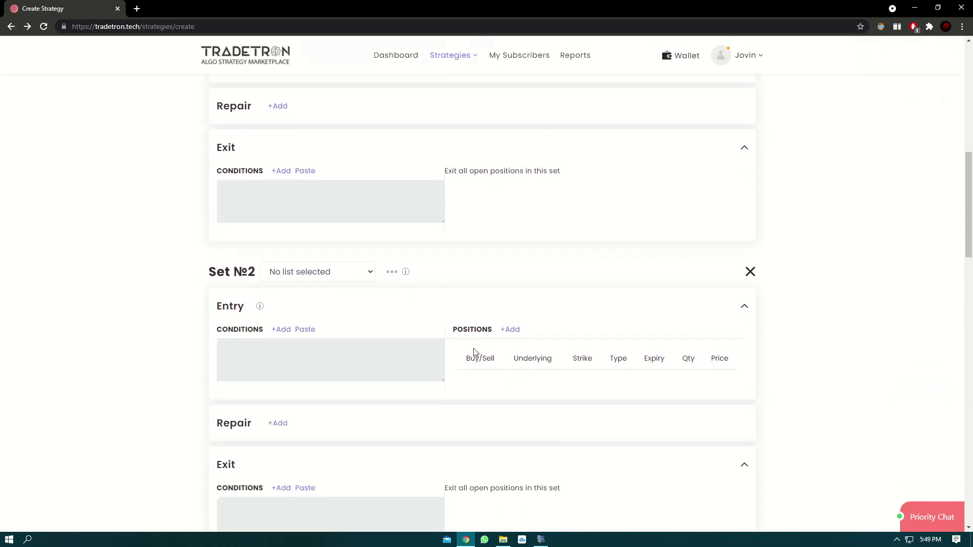
Step: Assign the NIFTY 50 list to Set 1
scroll(475, 352, "up", 4)
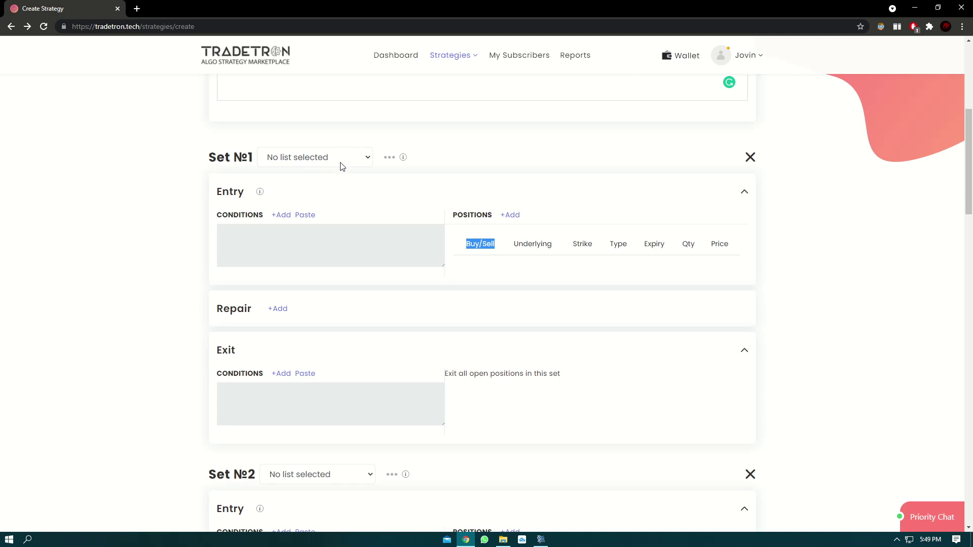
left_click(277, 161)
left_click(294, 187)
Step: View the stocks in the NIFTY 50 list through to the last entries, and close the list builder
left_click(390, 159)
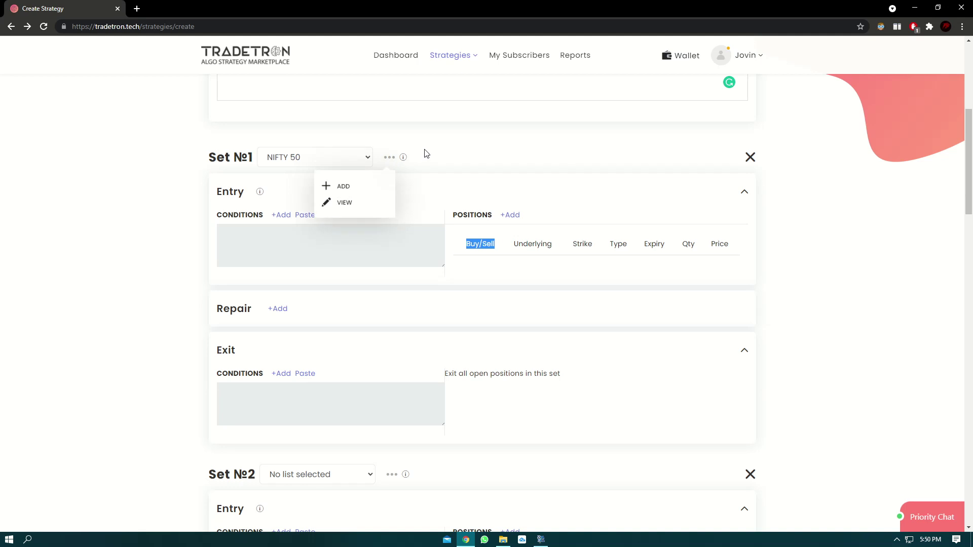
left_click(342, 202)
scroll(367, 319, "down", 20)
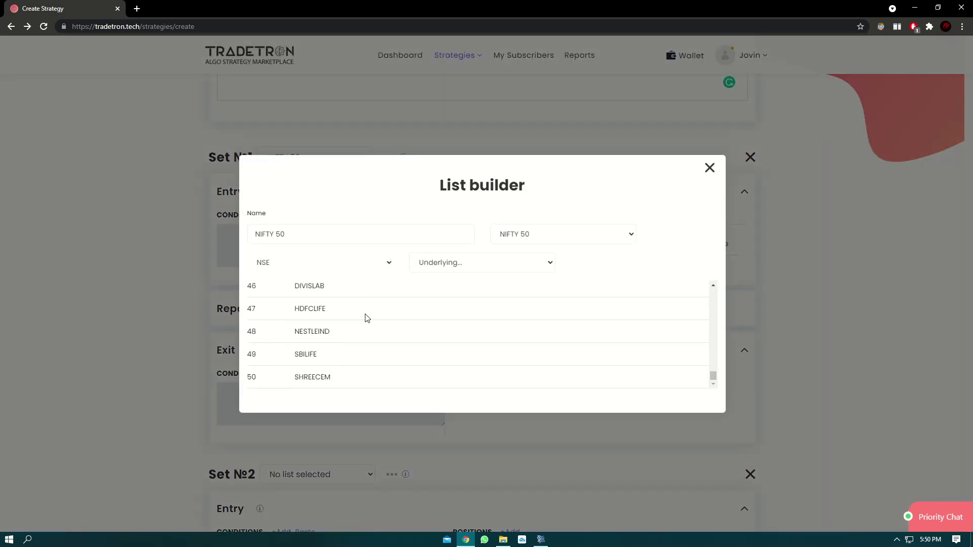
left_click_drag(343, 381, 282, 377)
left_click_drag(327, 356, 288, 354)
left_click(333, 329)
left_click_drag(333, 331, 291, 308)
left_click(709, 169)
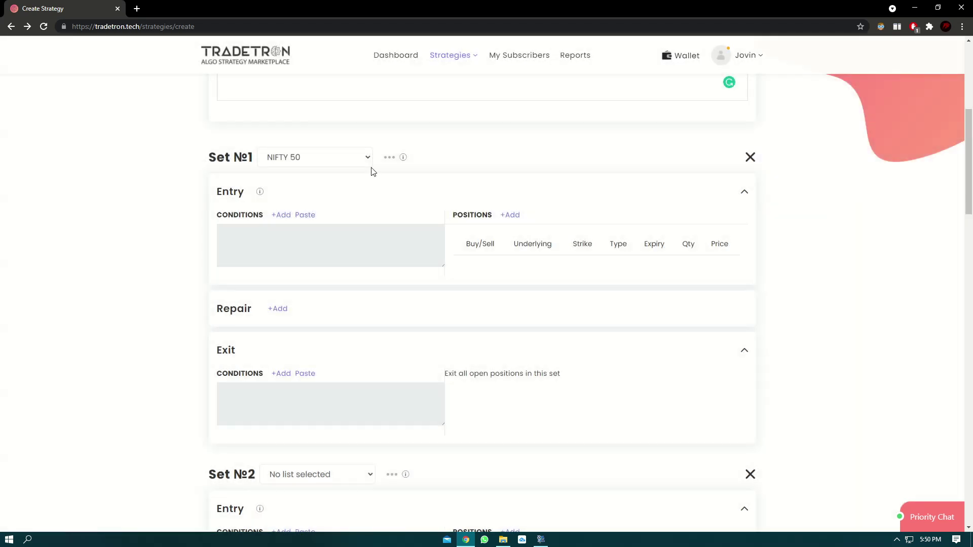
Step: View the blank List builder for adding a new list to Set 1, and close it without saving
left_click(389, 157)
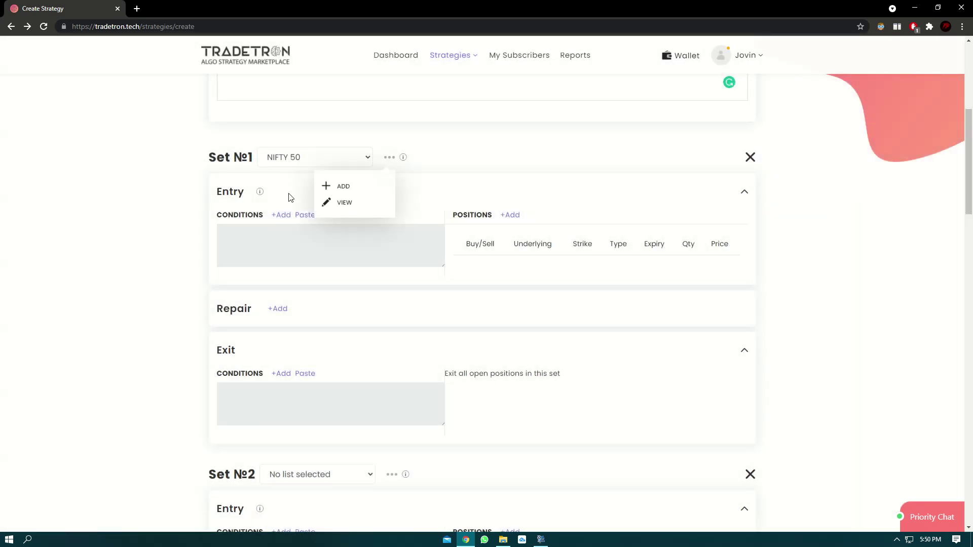
left_click(344, 187)
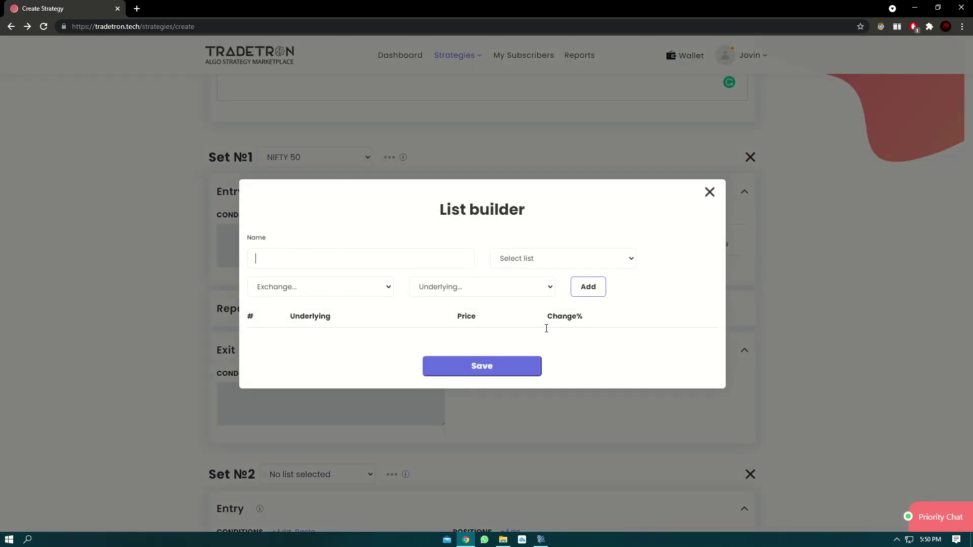
left_click_drag(546, 213, 411, 213)
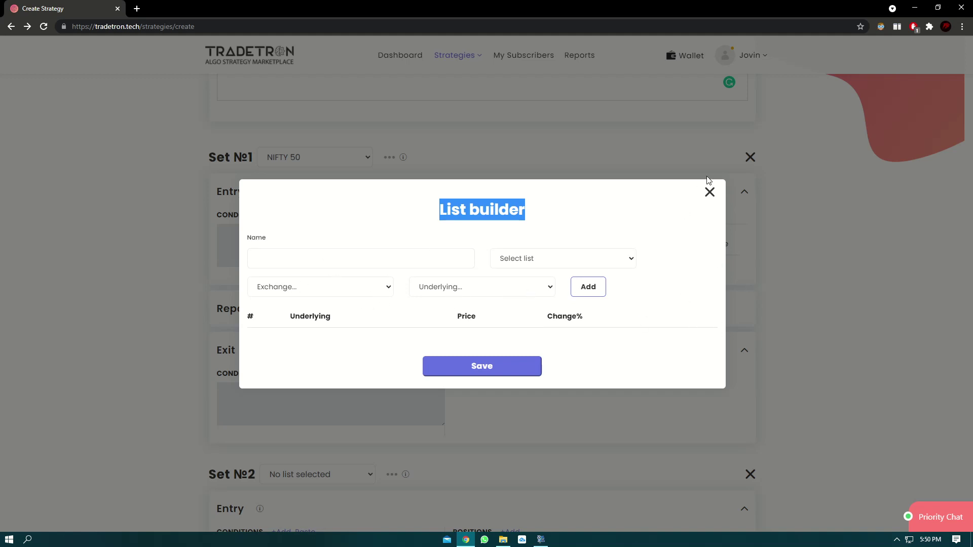
left_click(711, 194)
left_click(710, 193)
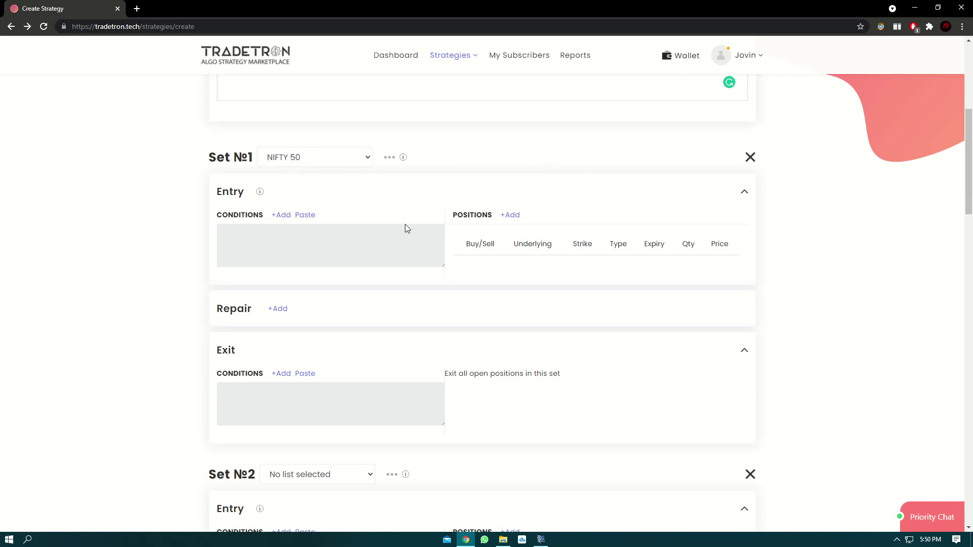
Step: Examine the Exchange, Type and List fields in the position builder for Set 1's NIFTY 50 list, and close the builder
left_click(511, 215)
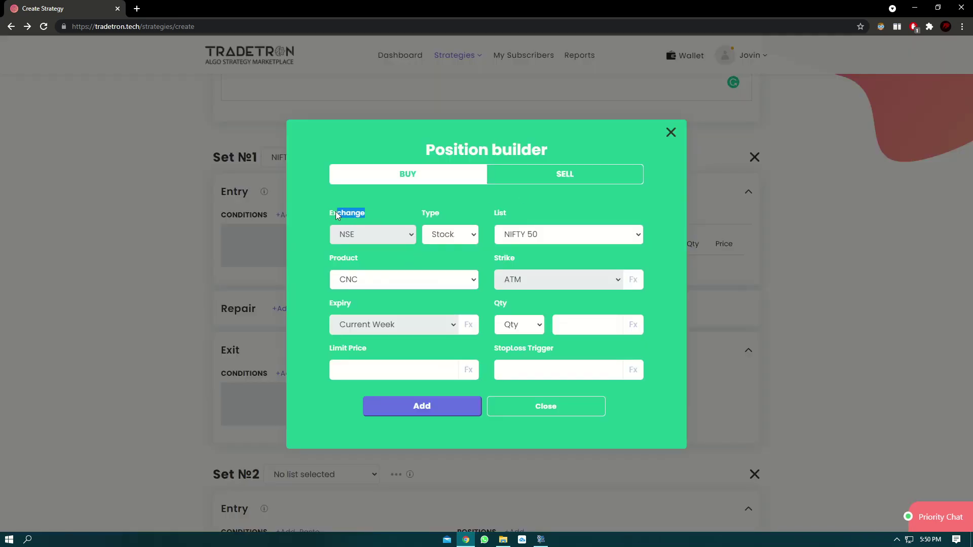
left_click_drag(440, 213, 420, 212)
left_click(453, 236)
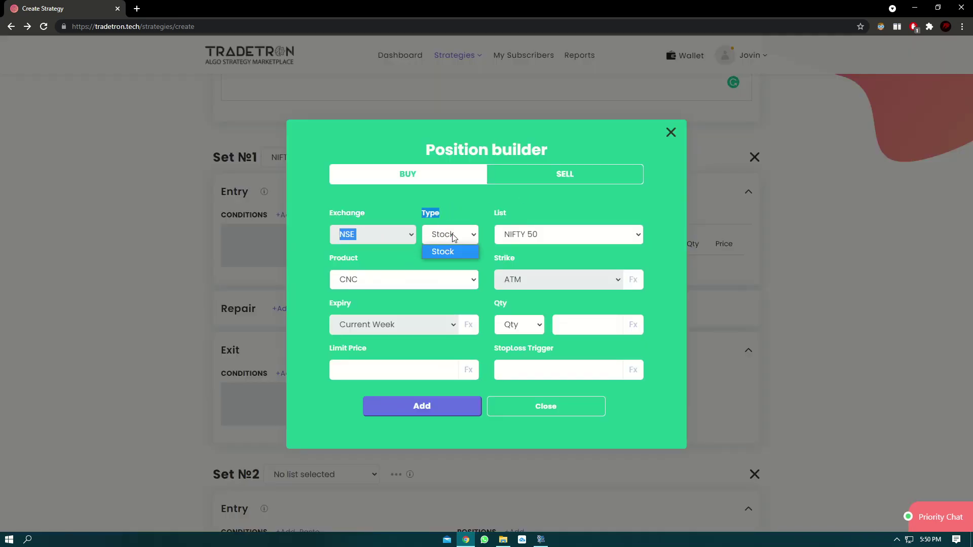
left_click(507, 213)
left_click(542, 232)
left_click(550, 227)
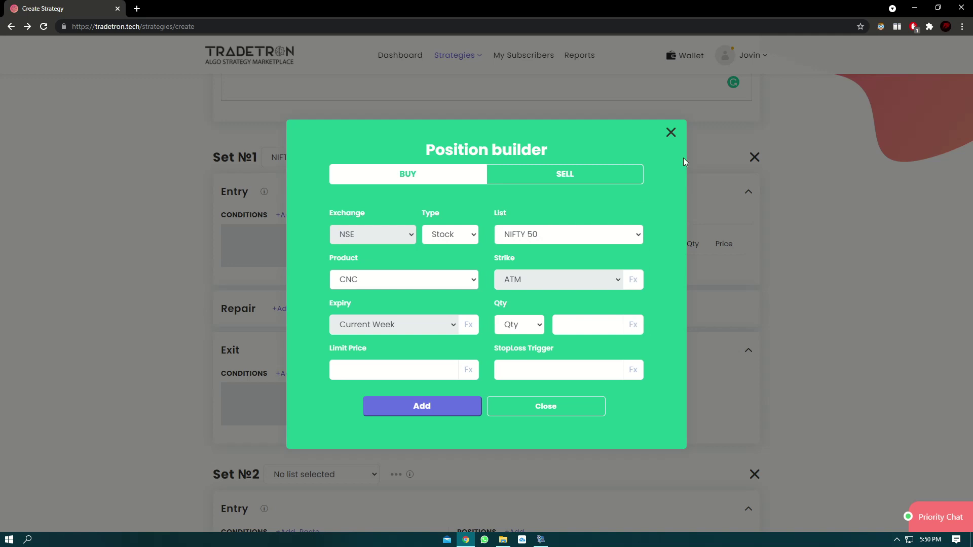
left_click(671, 132)
Step: Assign the FnO list to Set 1, and check the Exchange, Type and List fields in its position builder without adding a position
left_click(348, 158)
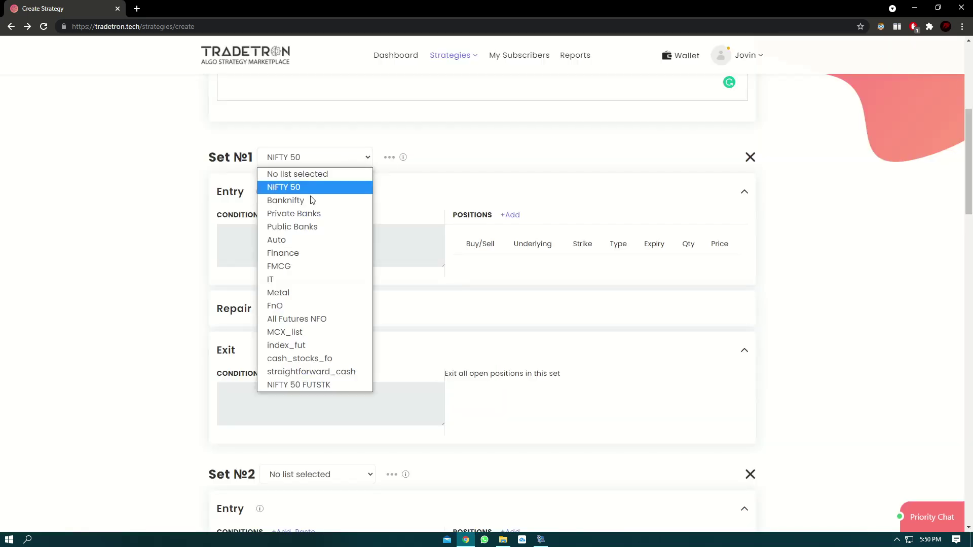
left_click(280, 307)
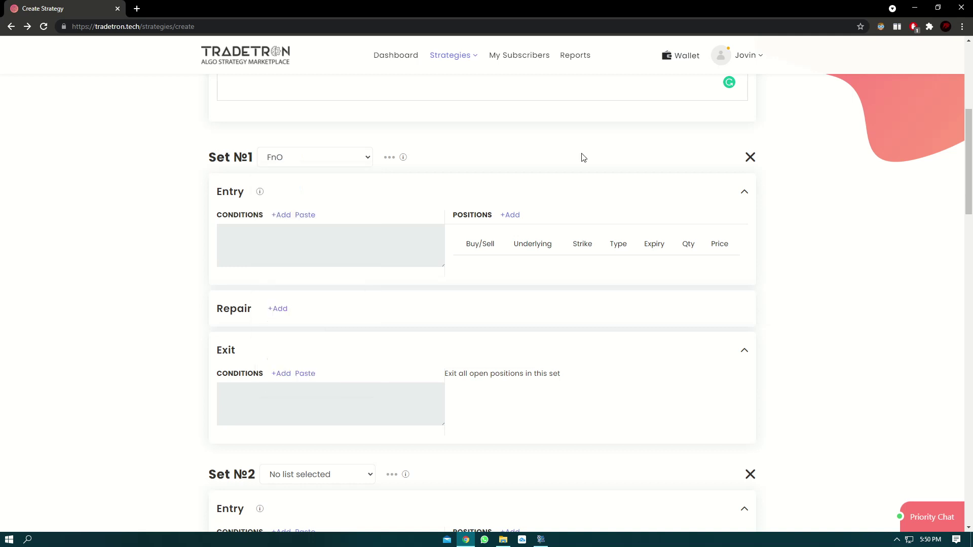
left_click(511, 216)
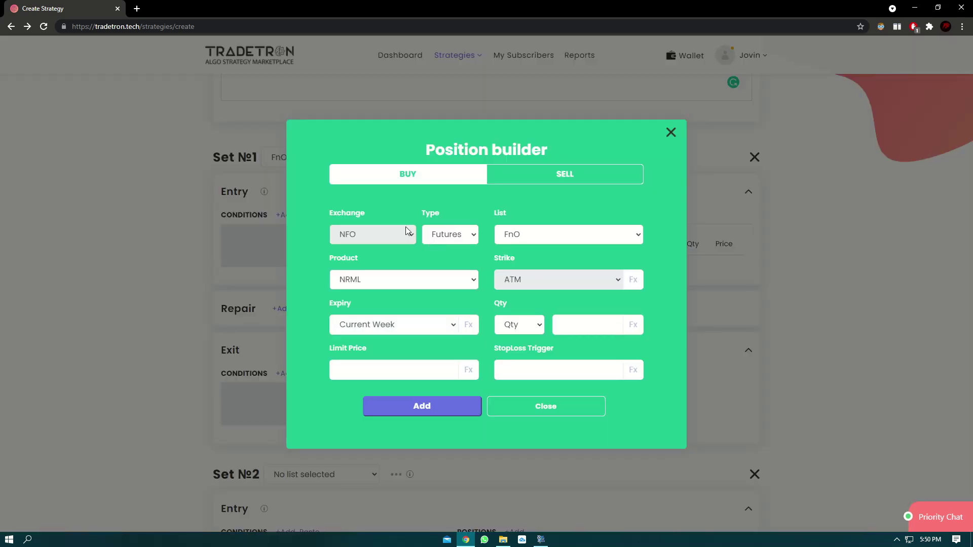
left_click_drag(423, 215, 452, 238)
double_click(526, 216)
left_click(446, 236)
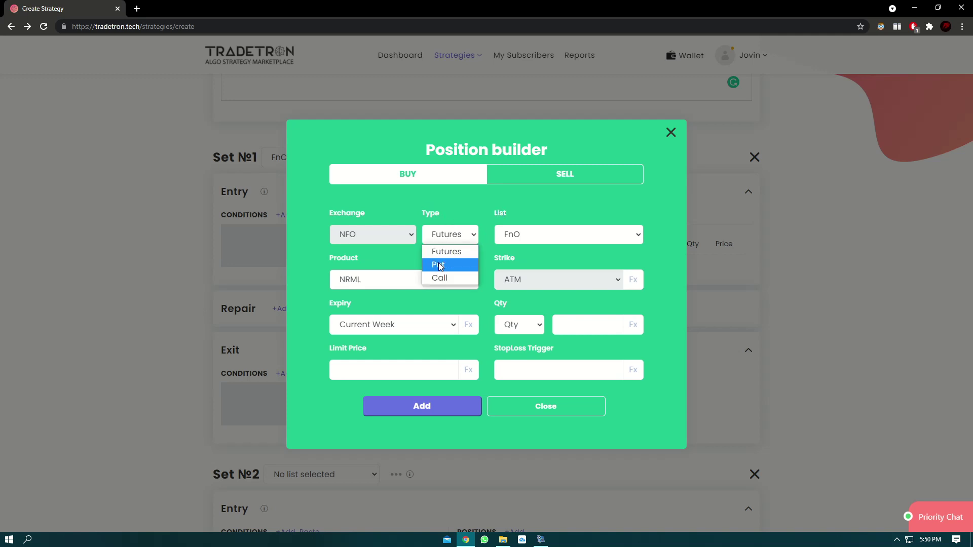
left_click_drag(481, 203, 511, 182)
left_click(670, 133)
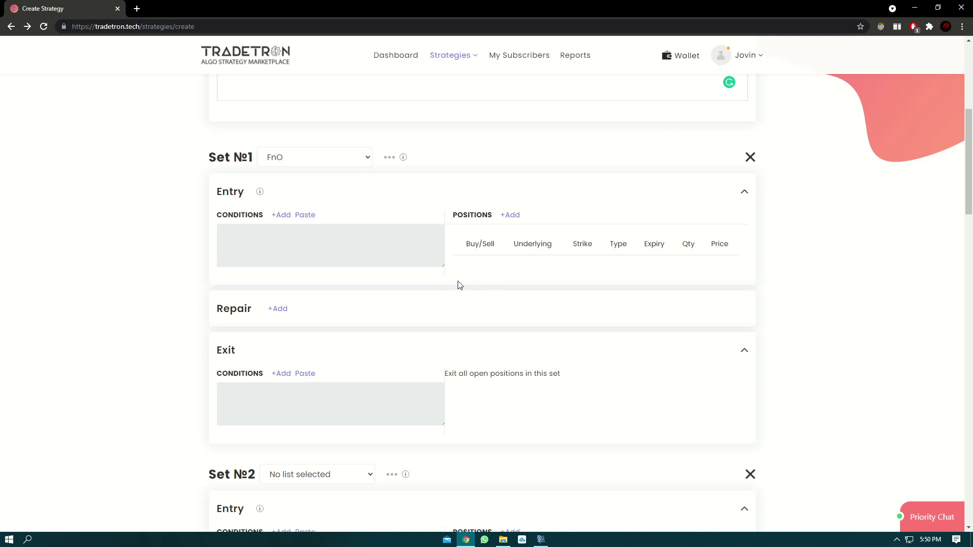